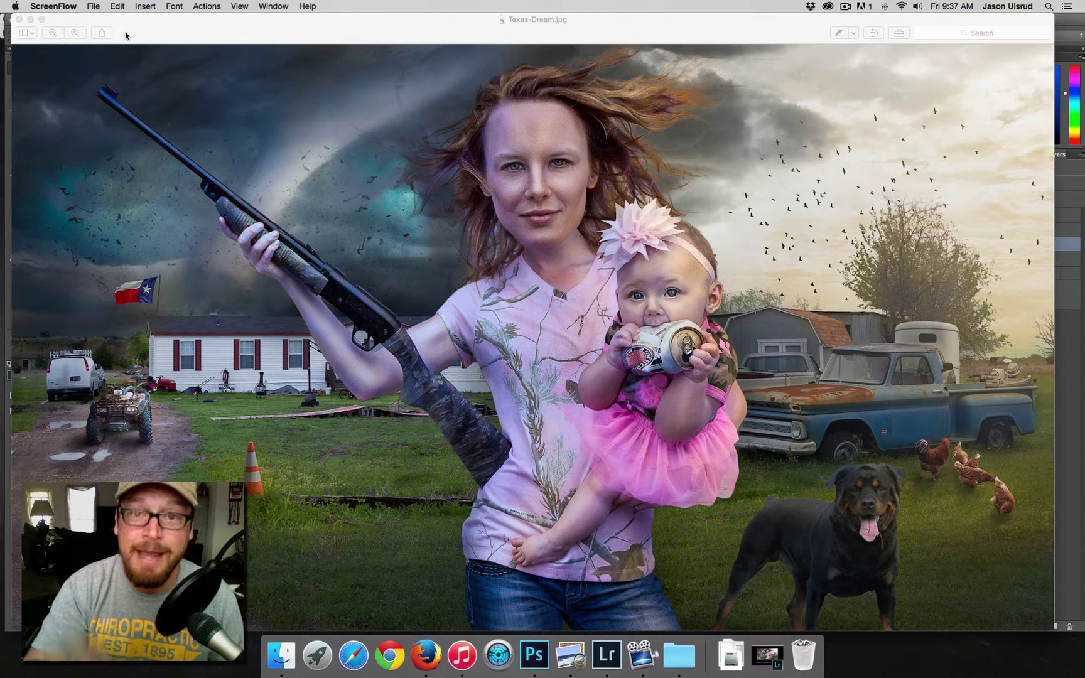
Minimize the finished Texas-Dream.jpg in Preview to reveal the Photoshop composite
{"action": "left_click", "coordinate": [30, 20]}
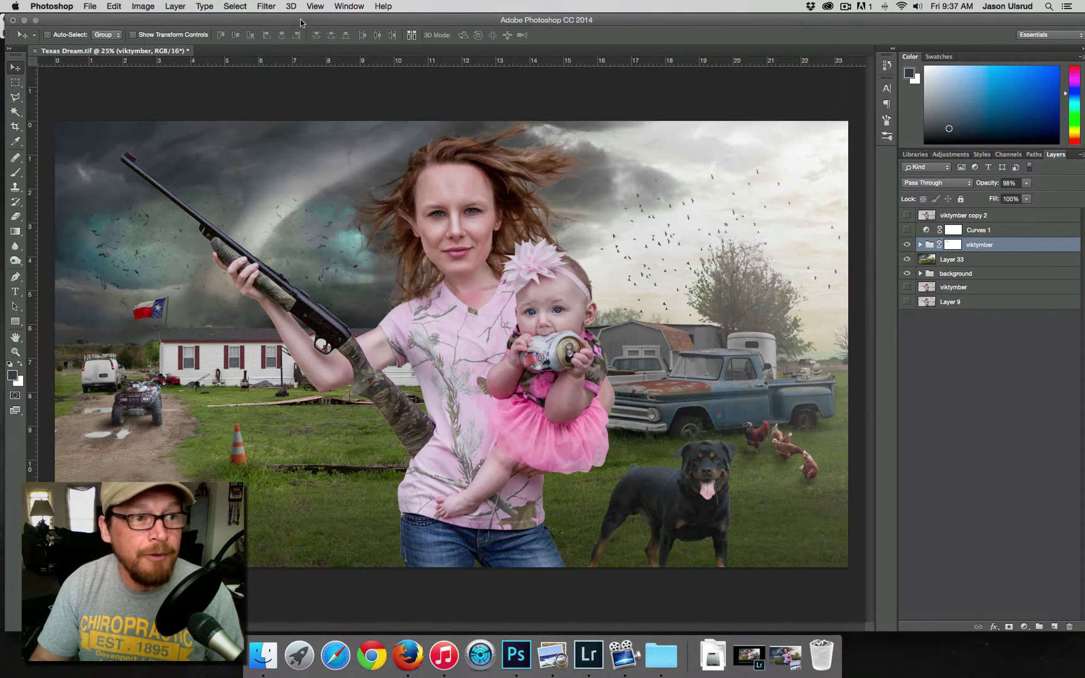
Hide and reshow the viktymber woman-and-baby group, then raise its opacity to 100%
{"action": "left_click_drag", "start_coordinate": [300, 19], "coordinate": [295, 22]}
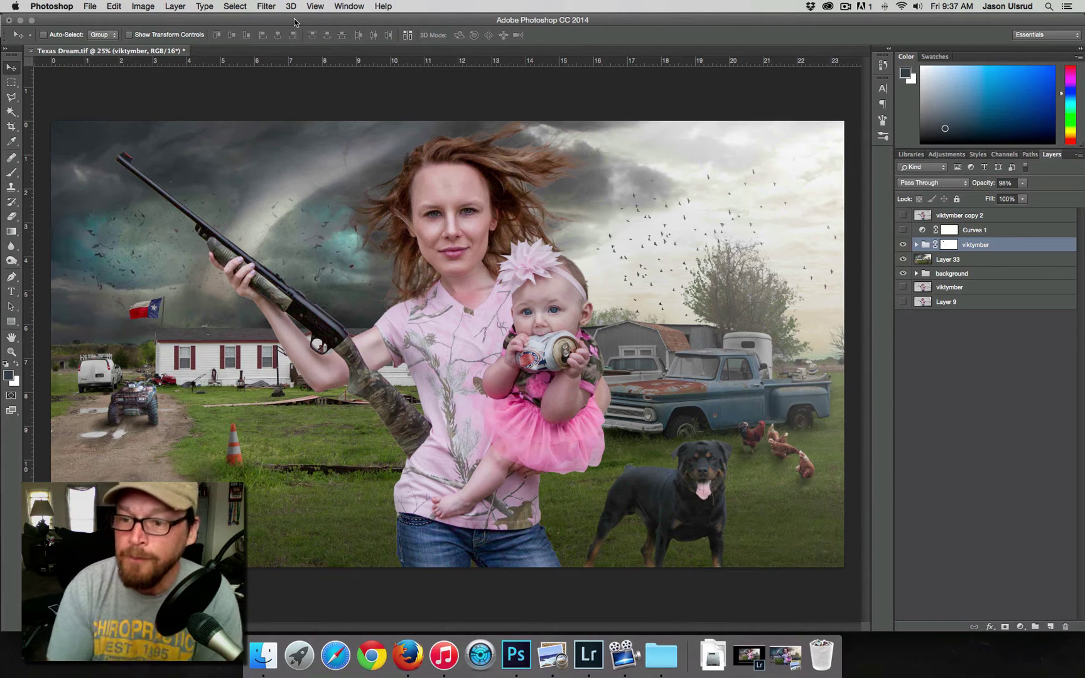
{"action": "left_click", "coordinate": [903, 245]}
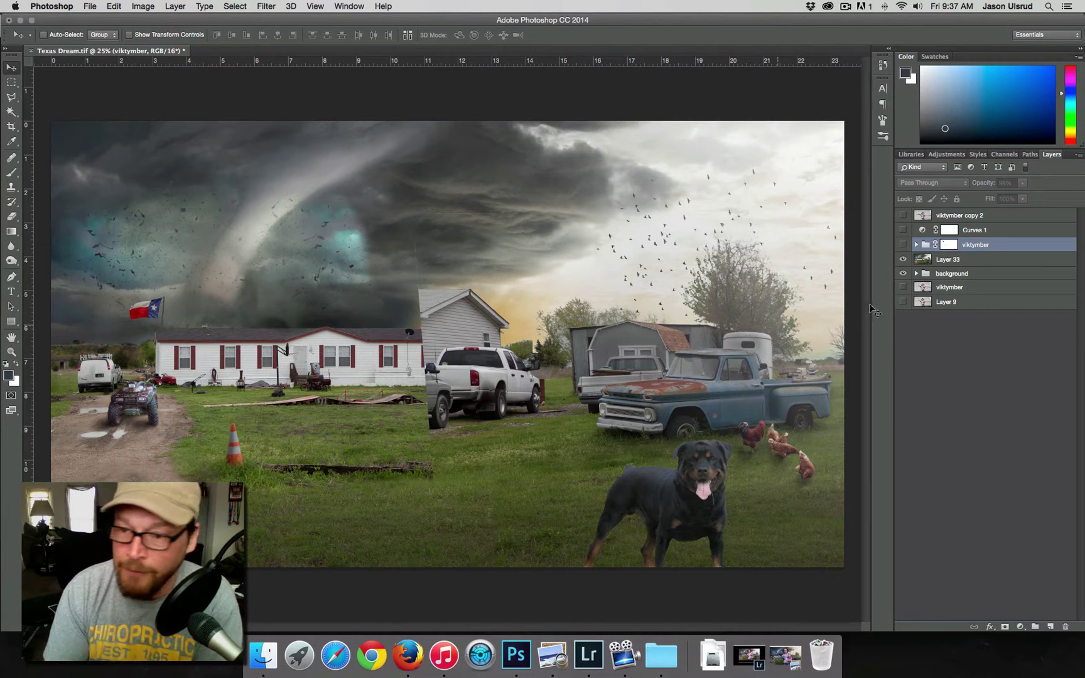
{"action": "left_click", "coordinate": [903, 245]}
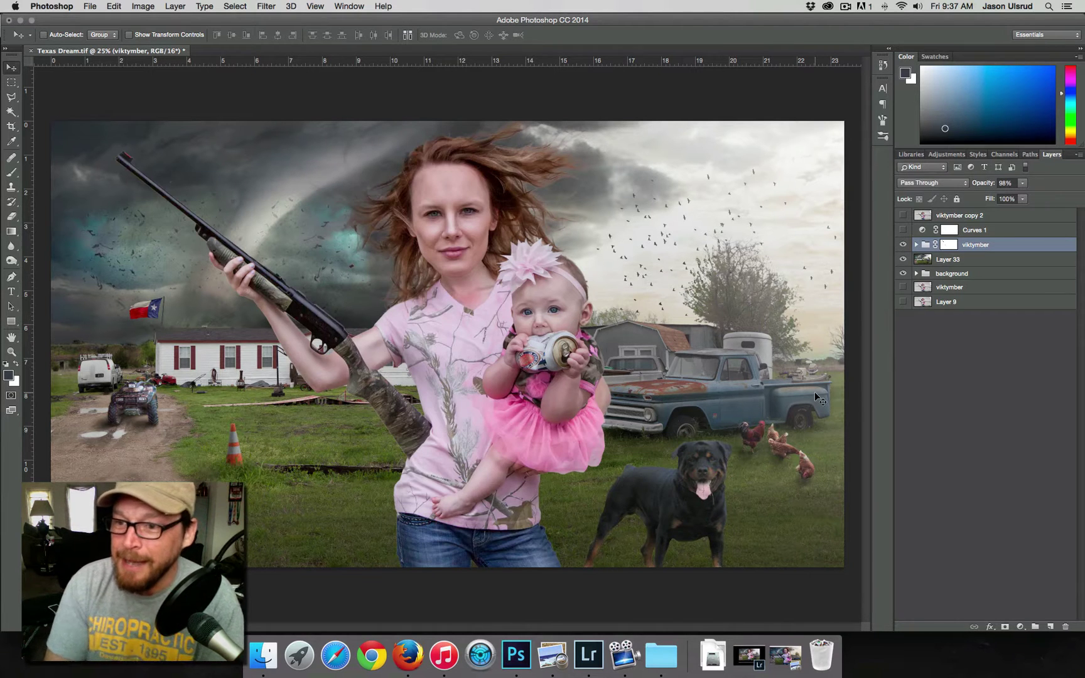
{"action": "left_click_drag", "start_coordinate": [979, 184], "coordinate": [988, 181]}
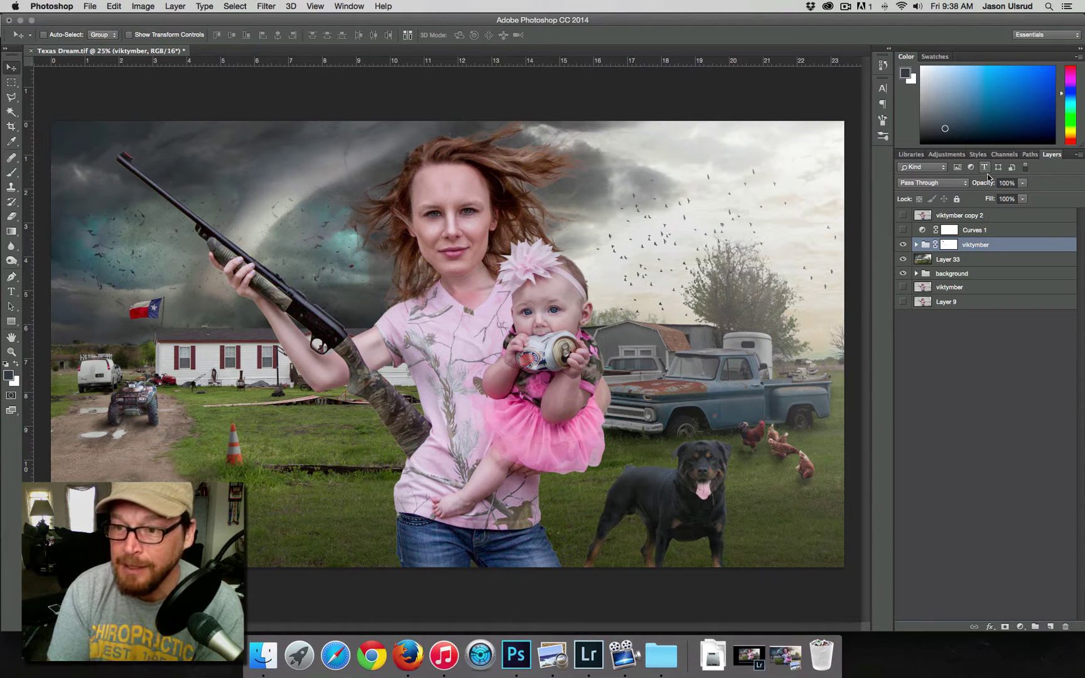
Lower the viktymber group's opacity to 95% and zoom in on the woman and baby
{"action": "left_click_drag", "start_coordinate": [984, 188], "coordinate": [980, 185]}
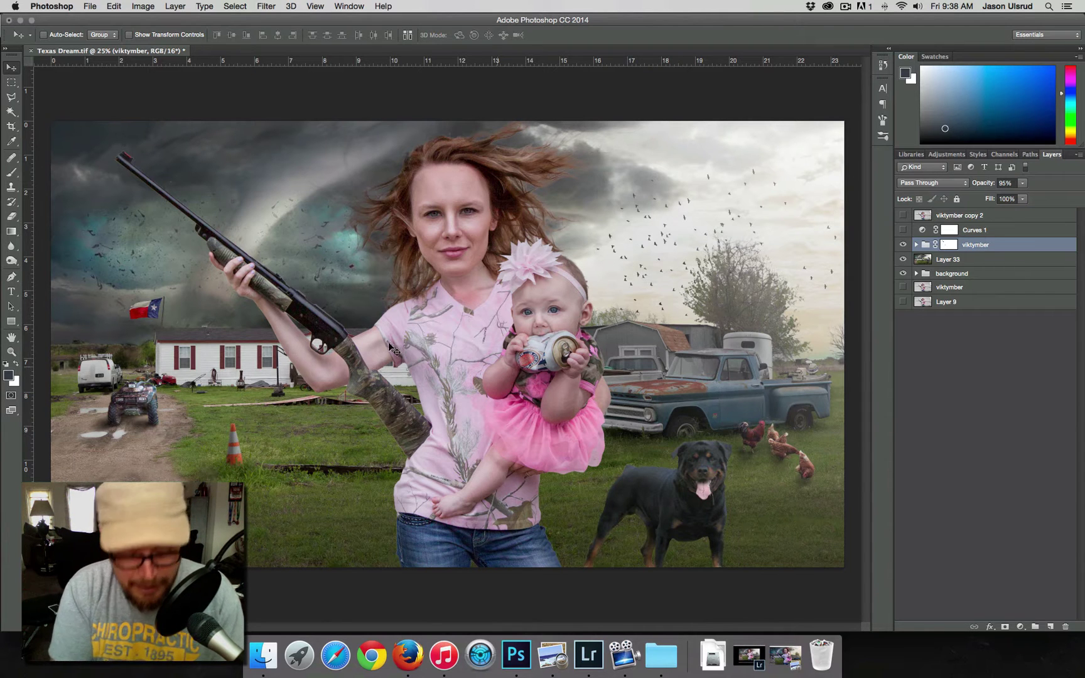
{"action": "left_click", "coordinate": [327, 366], "text": "super"}
Duplicate the viktymber group as 'viktymber copy 3', set it to 100% opacity, and hide it
{"action": "left_click", "coordinate": [333, 371], "text": "super"}
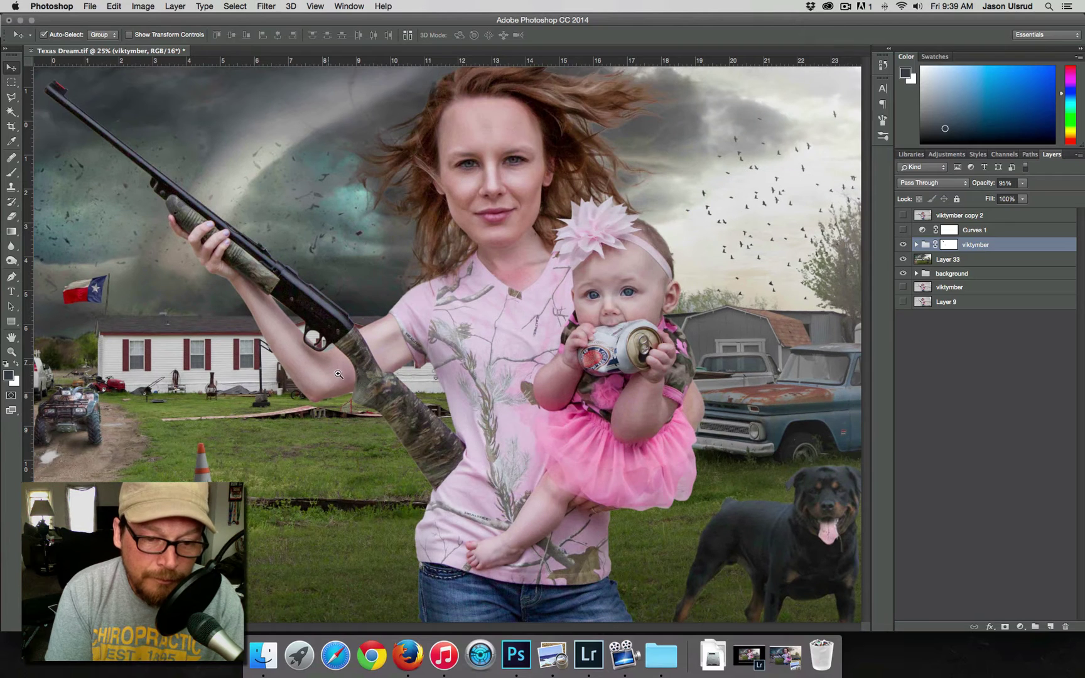
{"action": "left_click", "coordinate": [334, 368], "text": "super"}
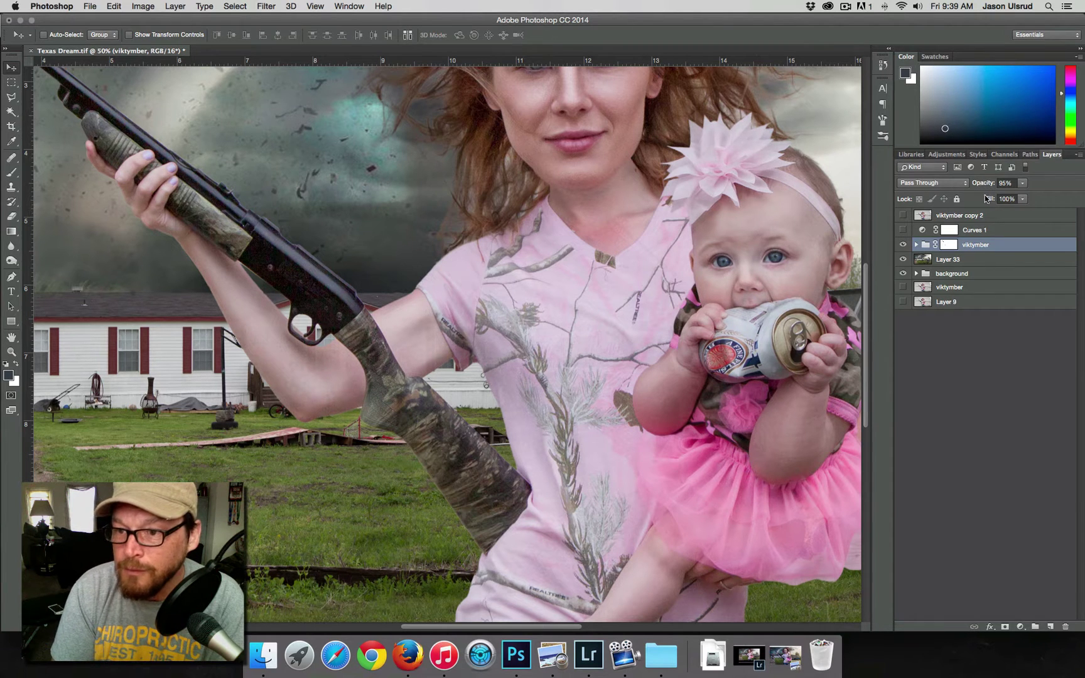
{"action": "key", "text": "super"}
{"action": "key", "text": "super+j"}
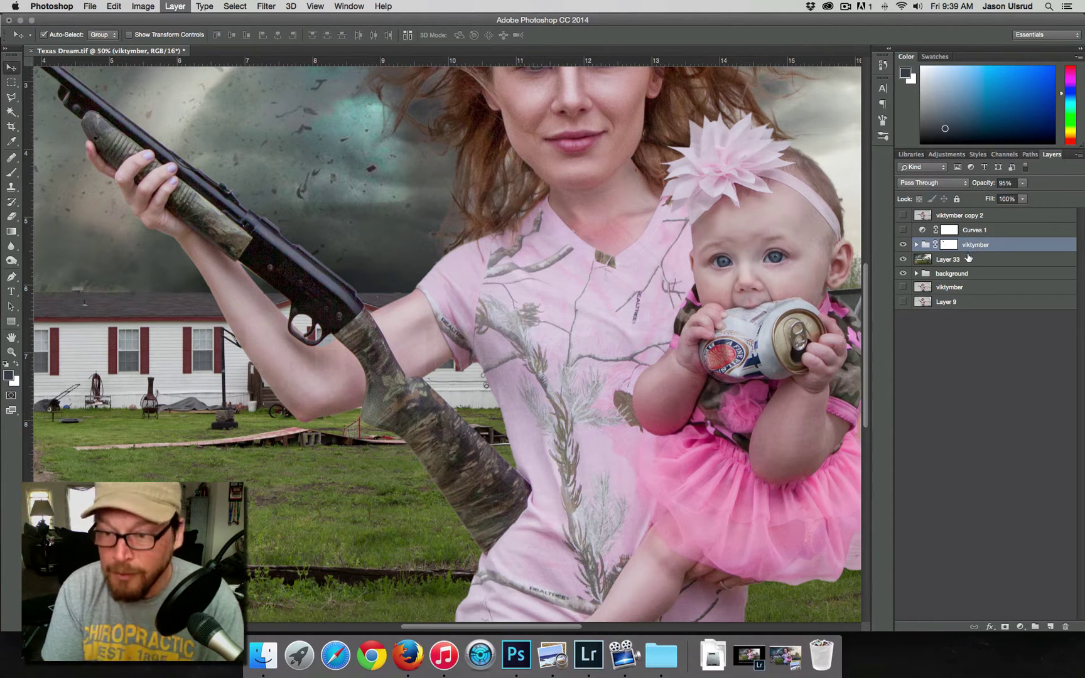
{"action": "left_click_drag", "start_coordinate": [980, 183], "coordinate": [989, 183]}
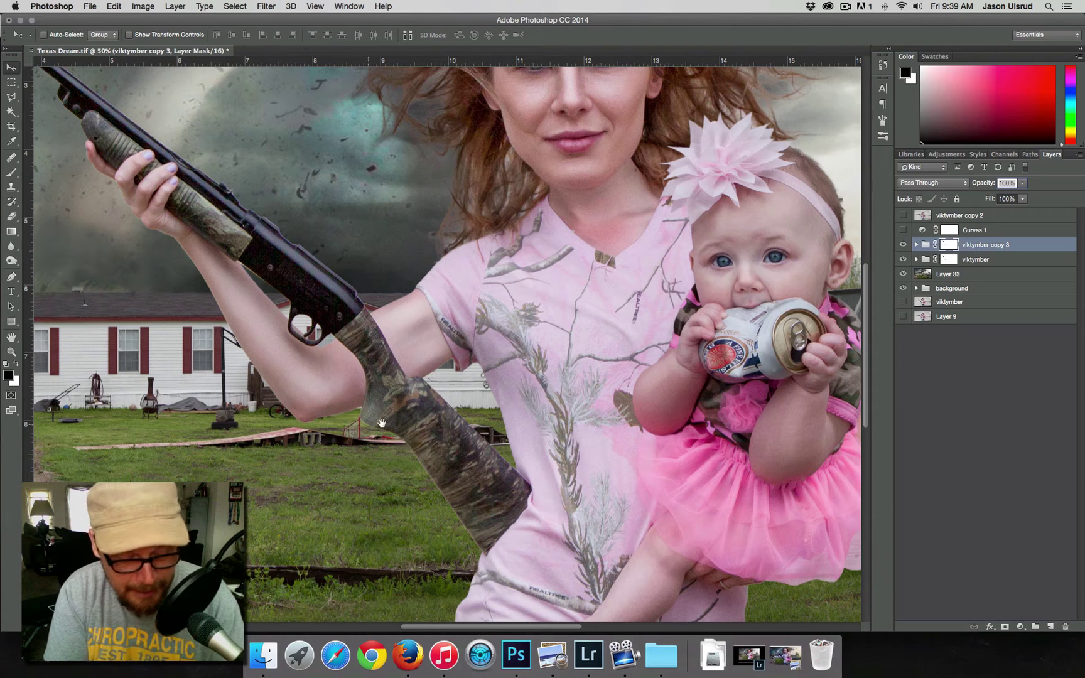
{"action": "left_click", "coordinate": [902, 244]}
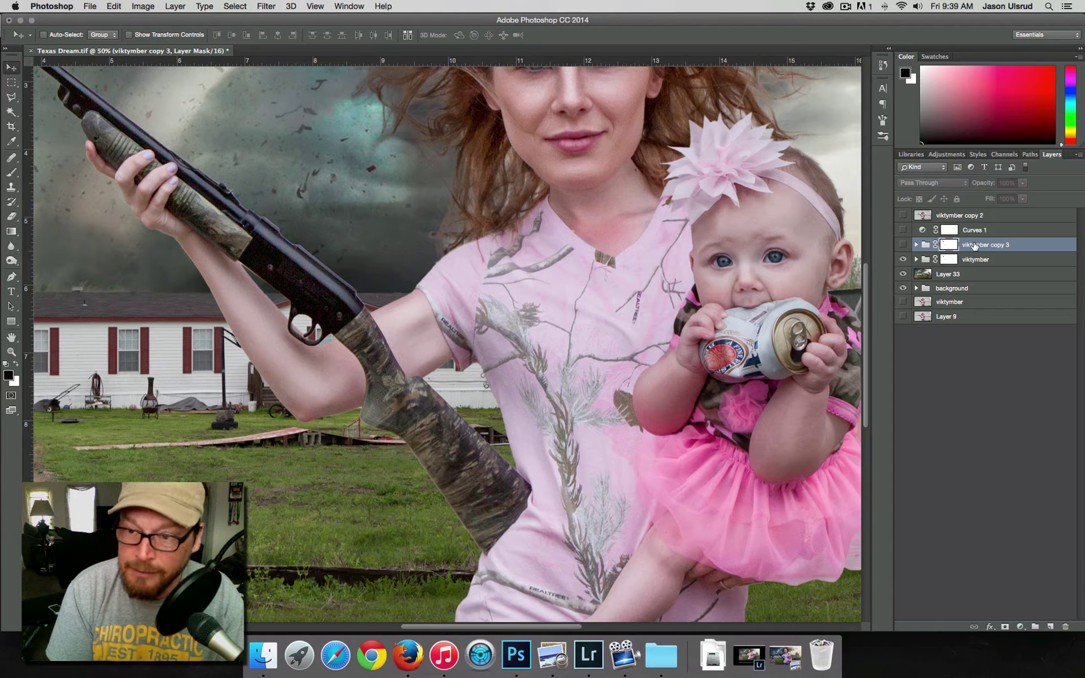
{"action": "left_click", "coordinate": [419, 421], "text": "alt"}
{"action": "left_click", "coordinate": [419, 421], "text": "alt"}
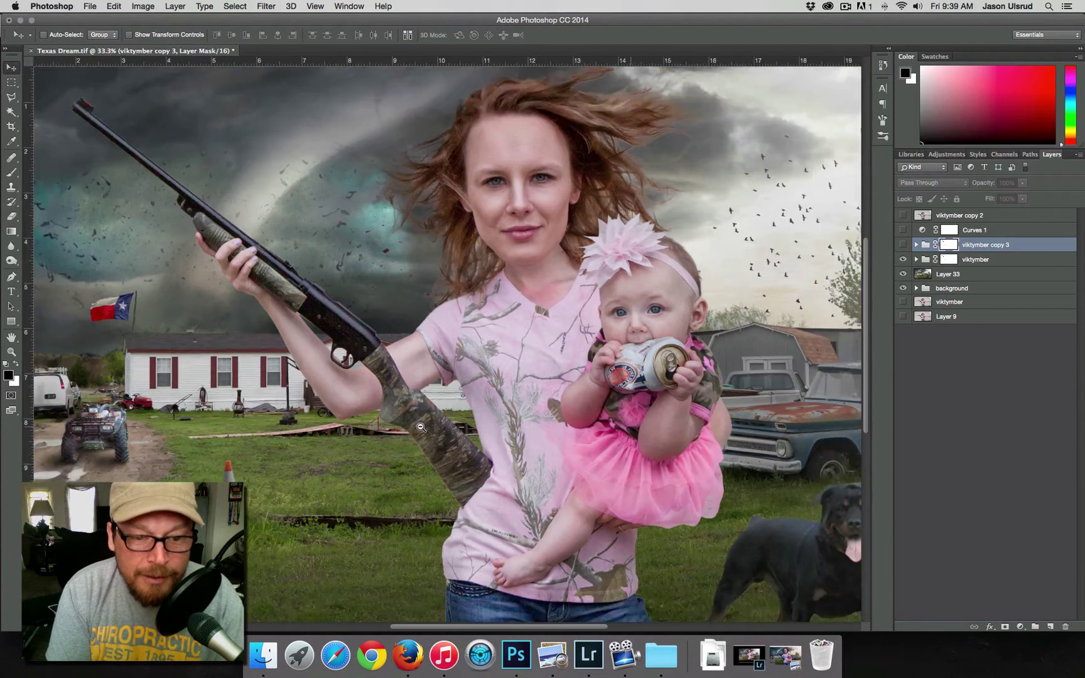
Select the original viktymber group and set its opacity to 98%
{"action": "key", "text": "super+minus"}
{"action": "left_click", "coordinate": [997, 260]}
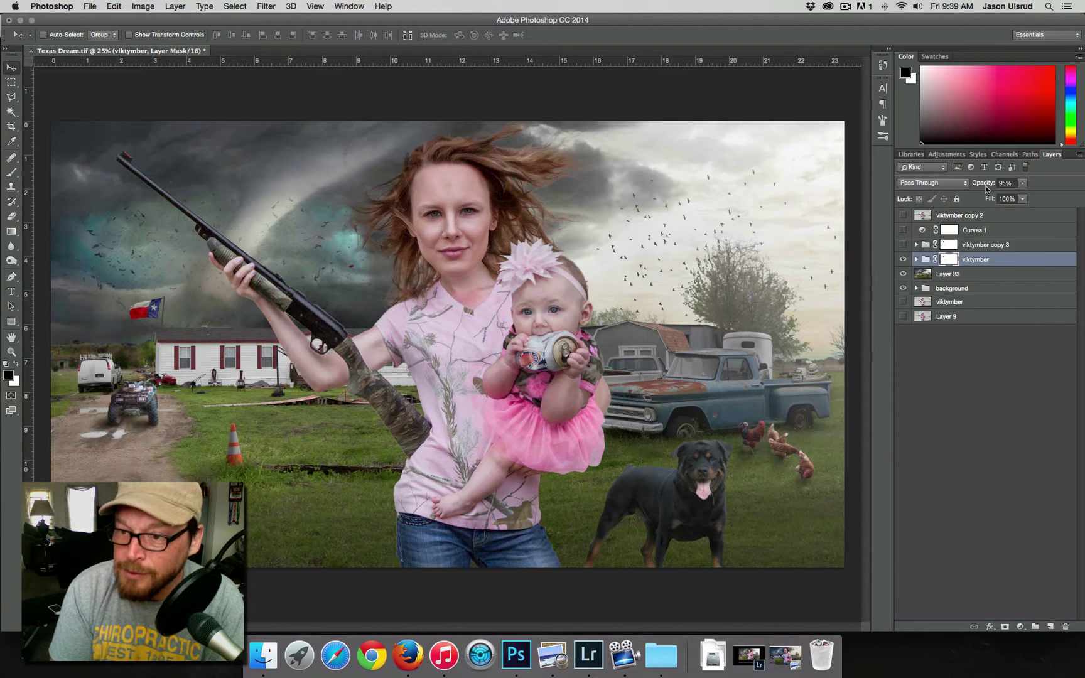
{"action": "left_click_drag", "start_coordinate": [987, 184], "coordinate": [985, 183]}
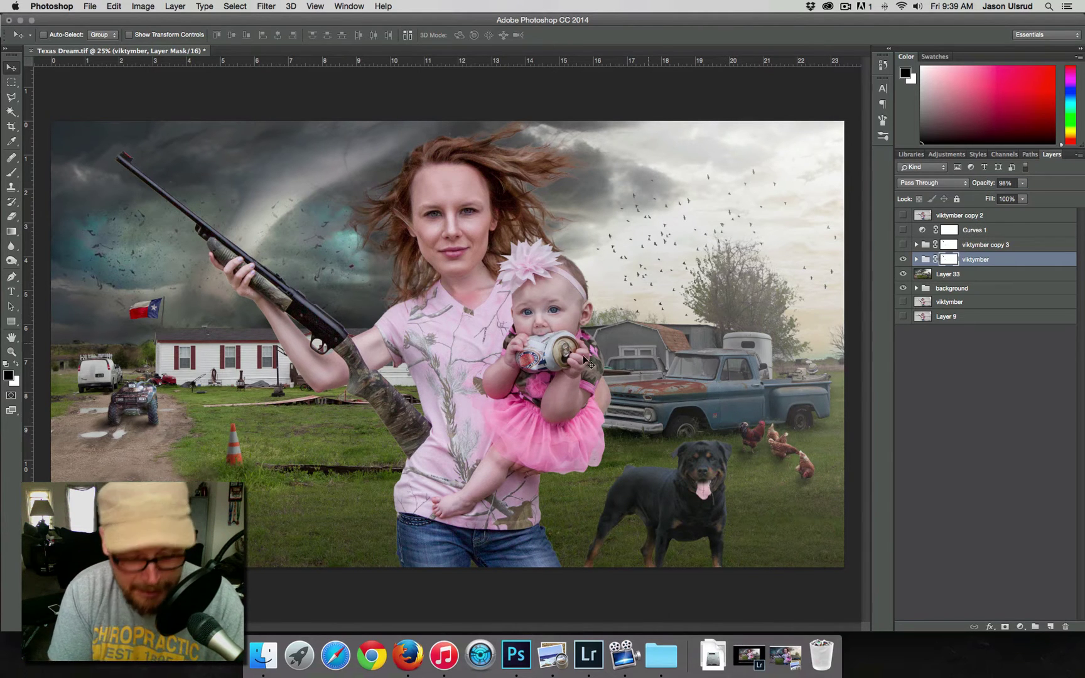
{"action": "key", "text": "super+minus"}
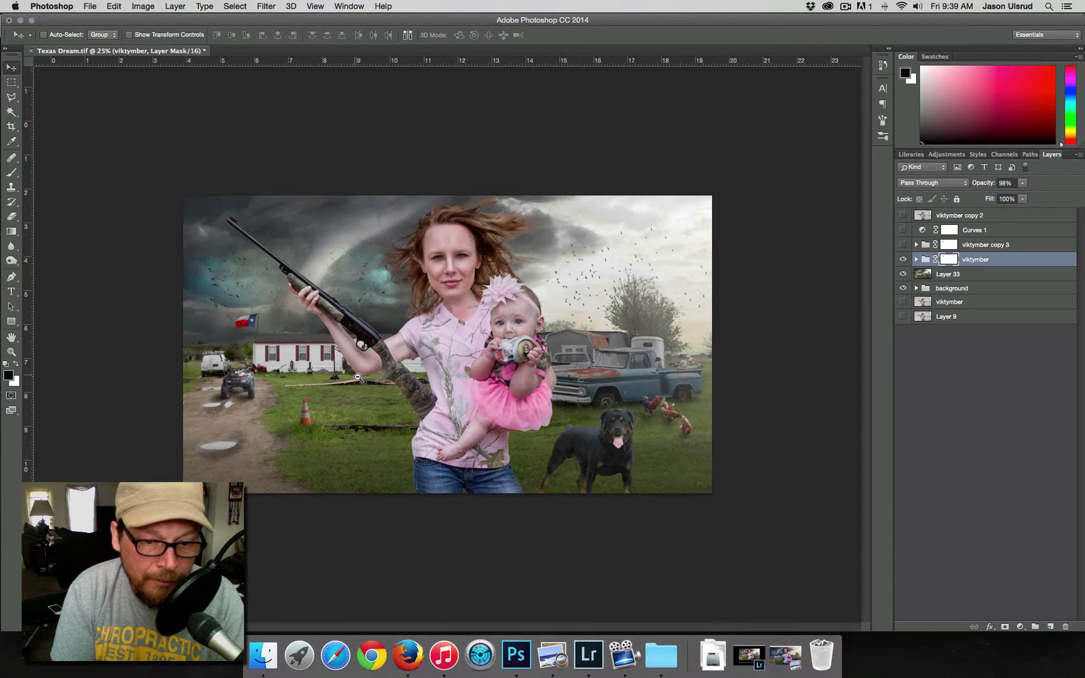
{"action": "key", "text": "super+plus"}
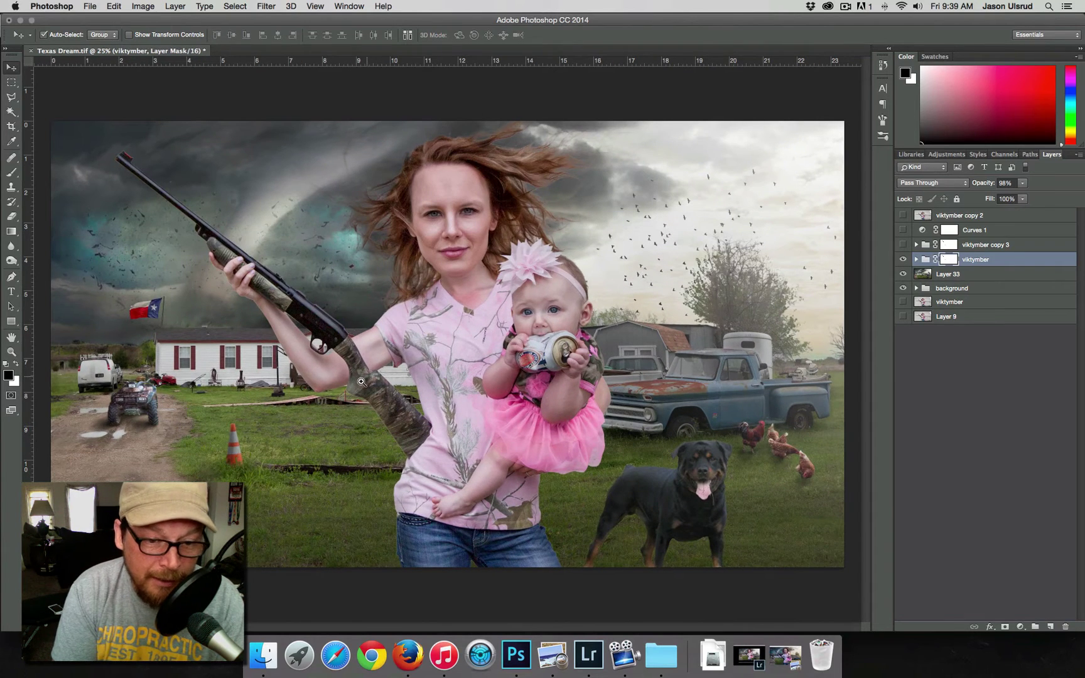
{"action": "key", "text": "super+plus"}
{"action": "key", "text": "super+plus"}
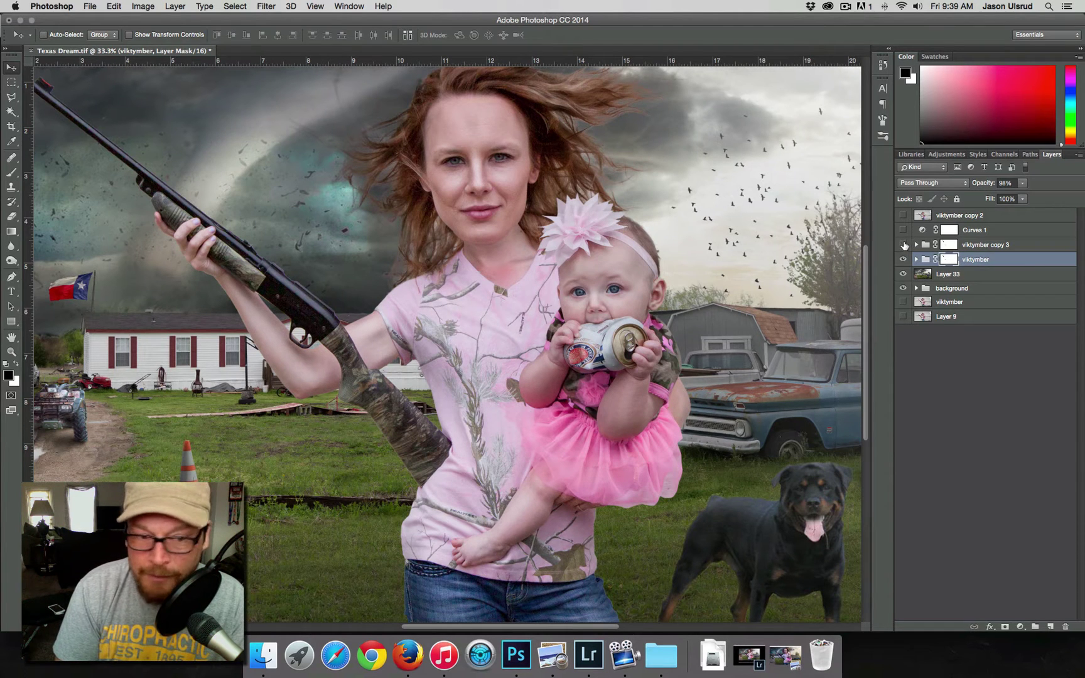
{"action": "left_click", "coordinate": [903, 244]}
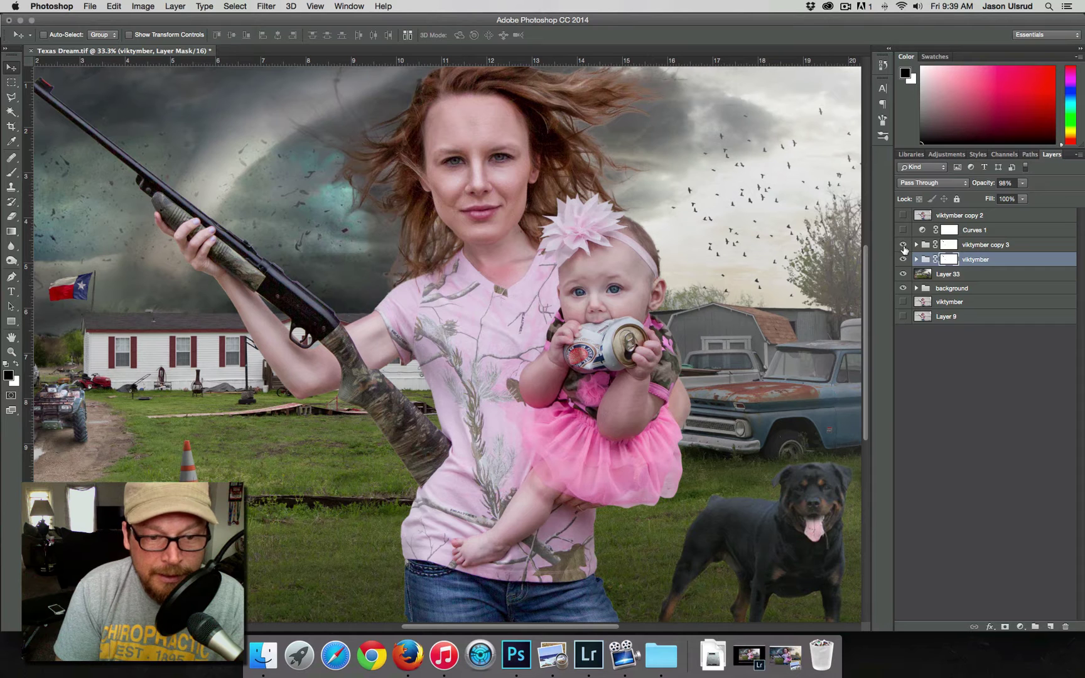
{"action": "left_click", "coordinate": [902, 244]}
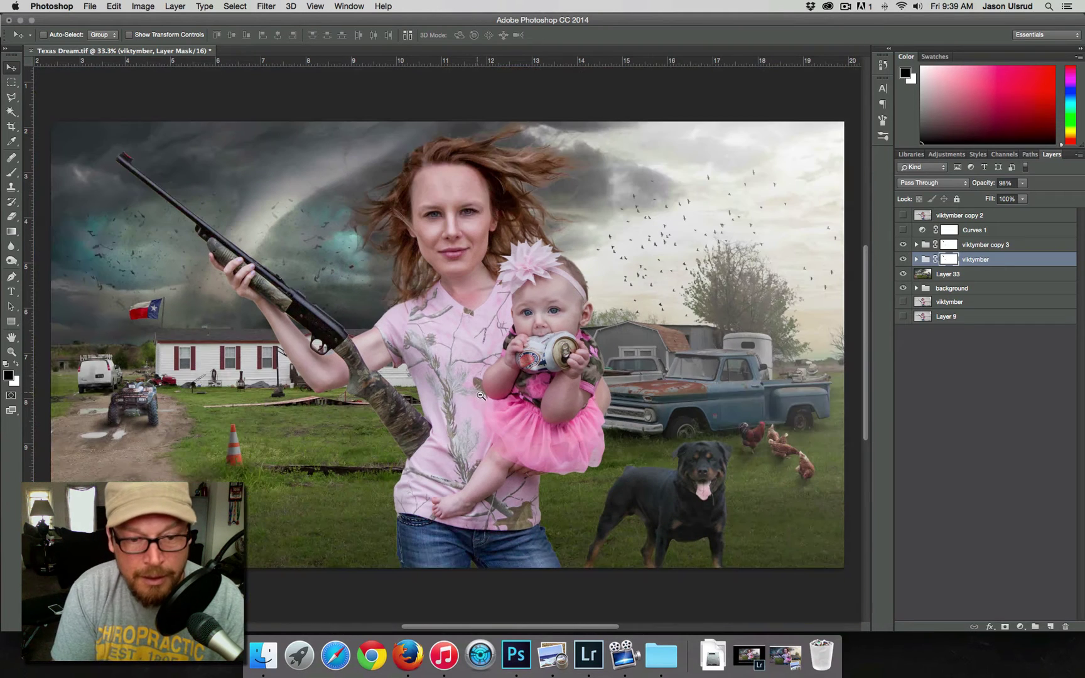
{"action": "left_click", "coordinate": [903, 245]}
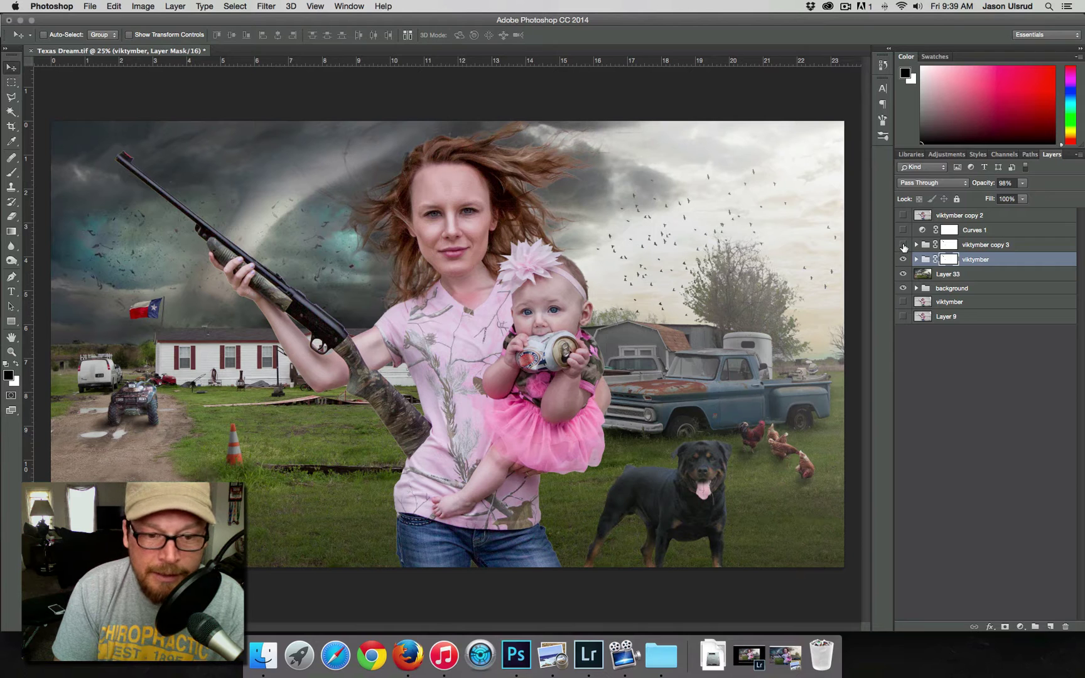
{"action": "left_click", "coordinate": [903, 246]}
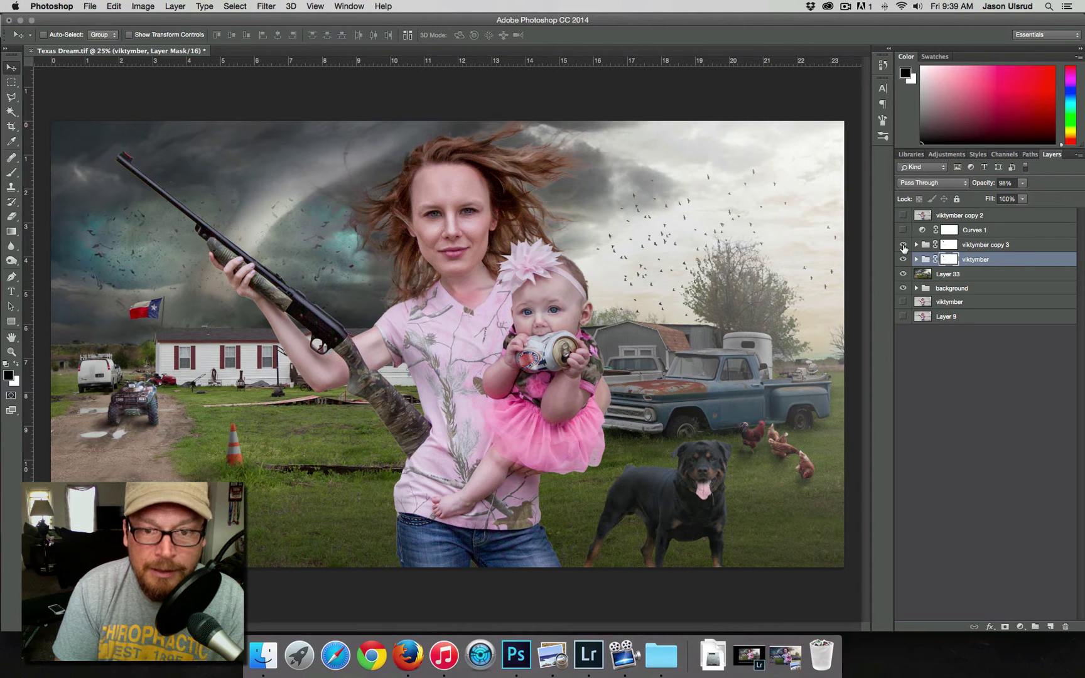
{"action": "left_click", "coordinate": [903, 245]}
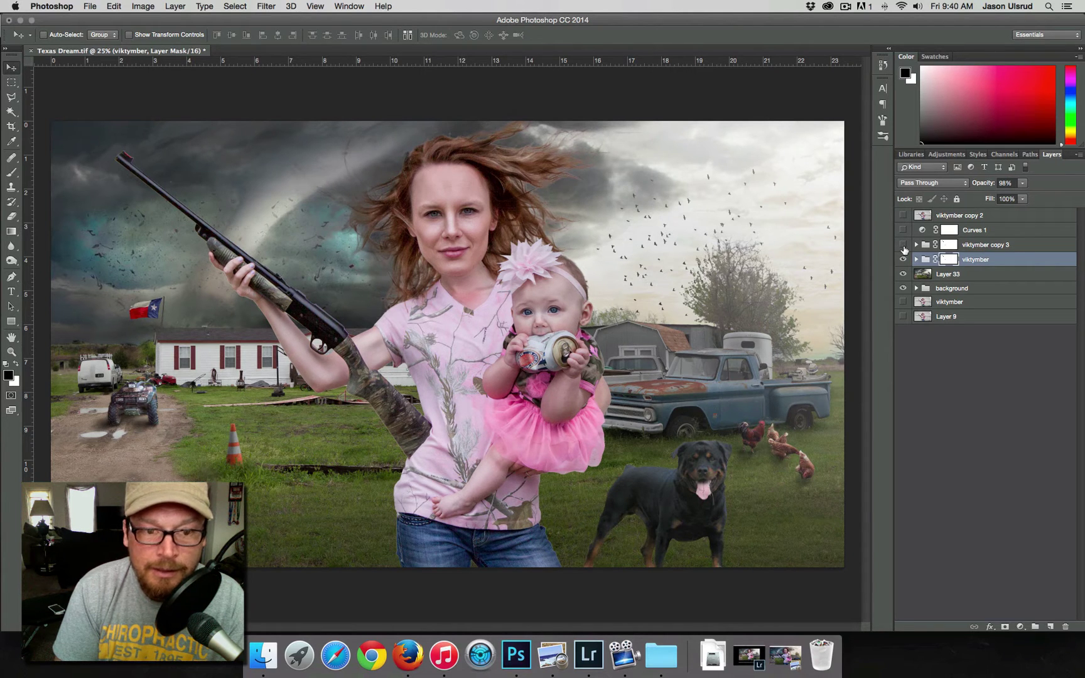
{"action": "left_click", "coordinate": [903, 260]}
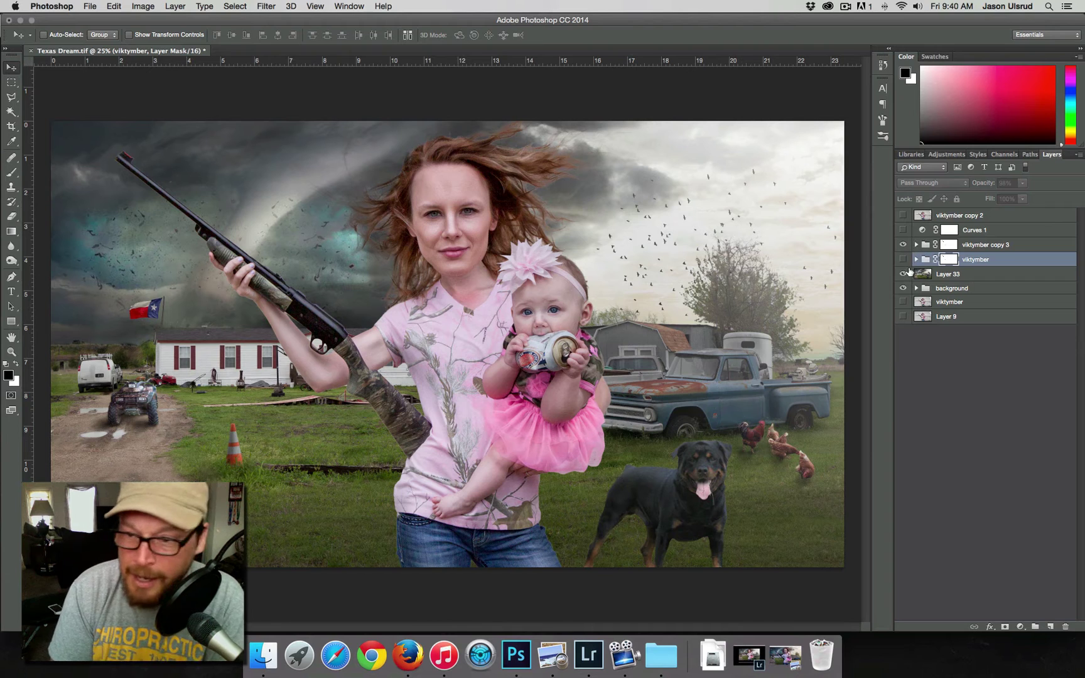
{"action": "left_click", "coordinate": [903, 245]}
{"action": "left_click", "coordinate": [902, 260]}
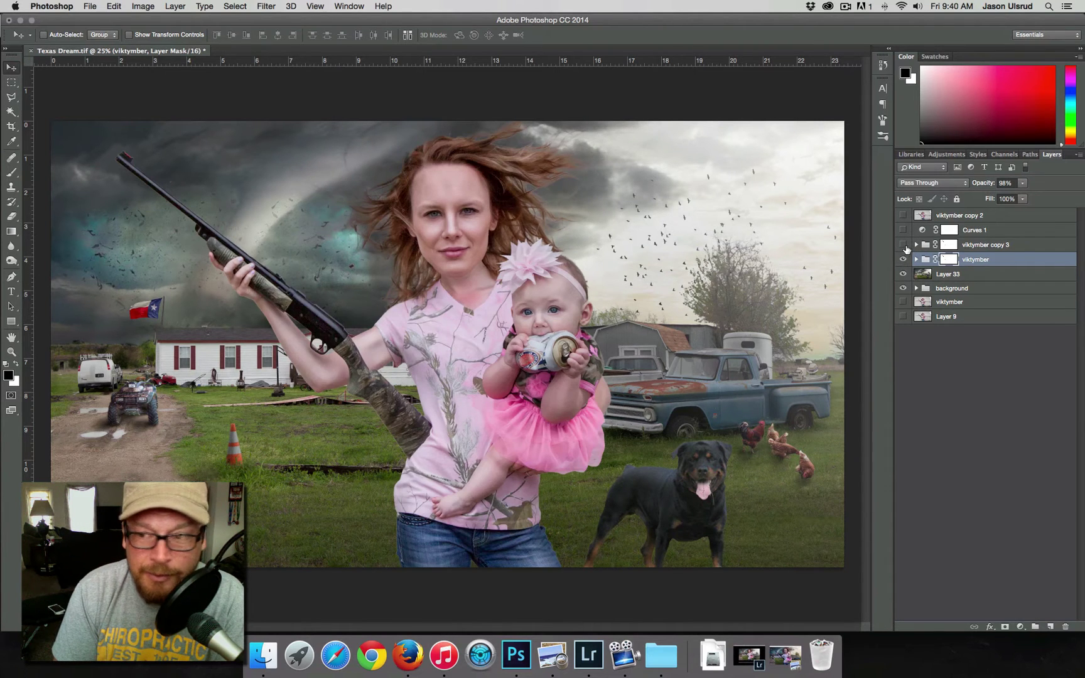
{"action": "left_click", "coordinate": [903, 245]}
{"action": "left_click", "coordinate": [904, 245]}
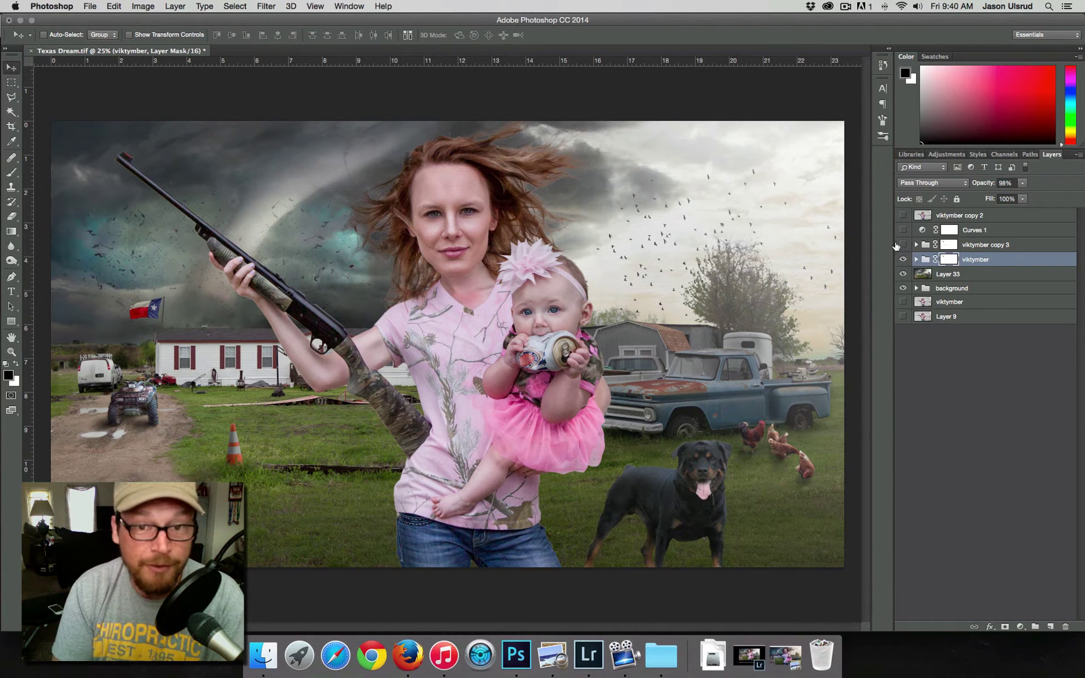